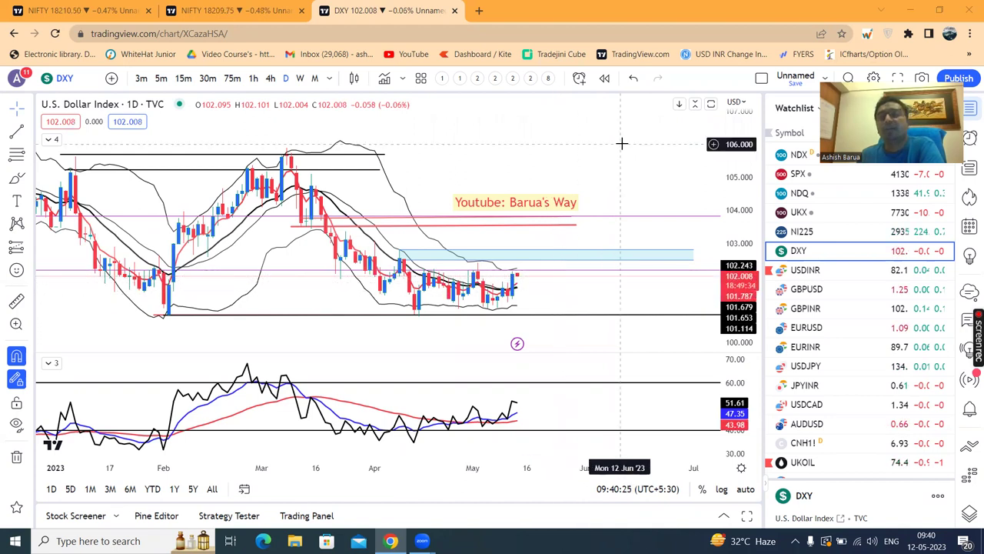
# Zoom out and pan the DXY daily chart to a wider date range, then switch to USD/INR
pyautogui.scroll(-1, 622, 143)
pyautogui.hscroll(1, 633, 165)
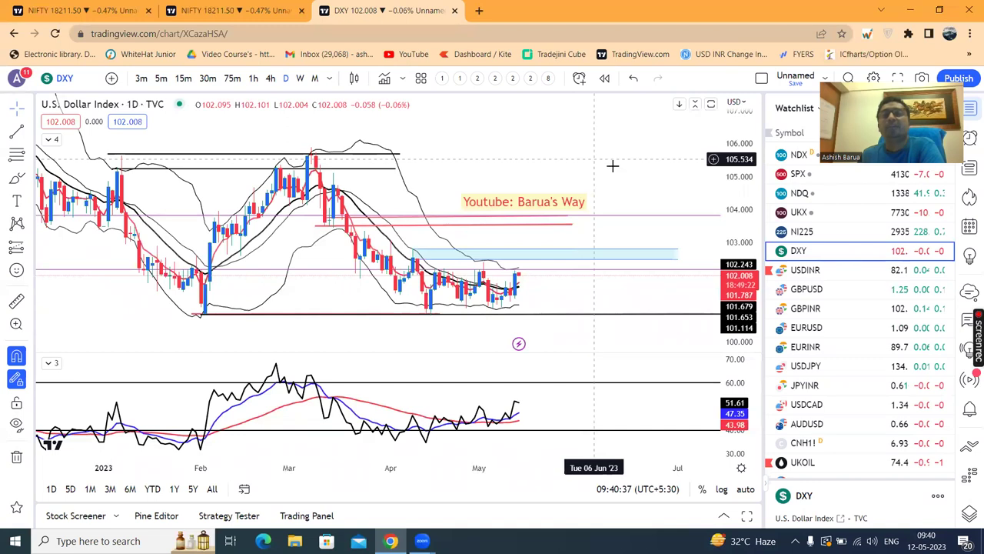
pyautogui.moveTo(605, 167); pyautogui.dragTo(597, 165)
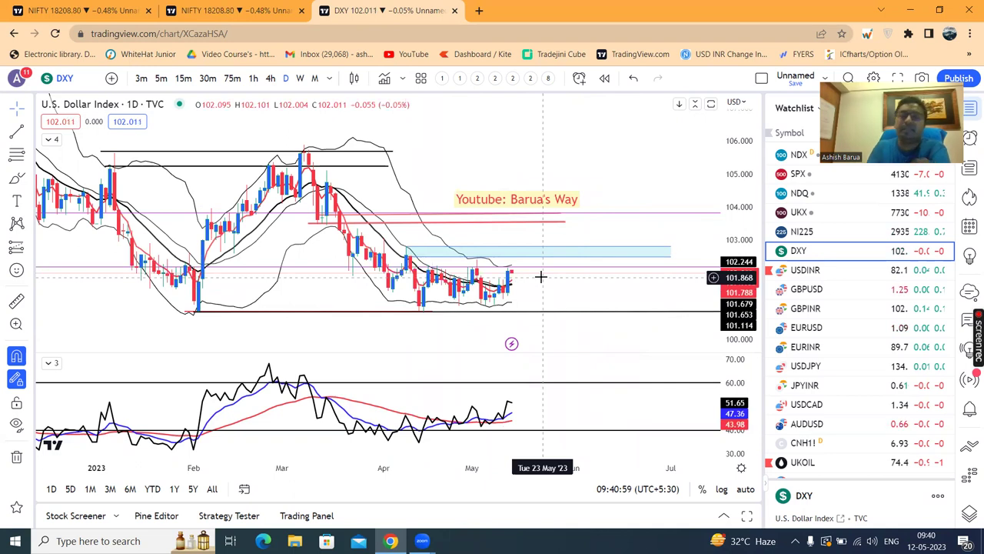
pyautogui.click(830, 272)
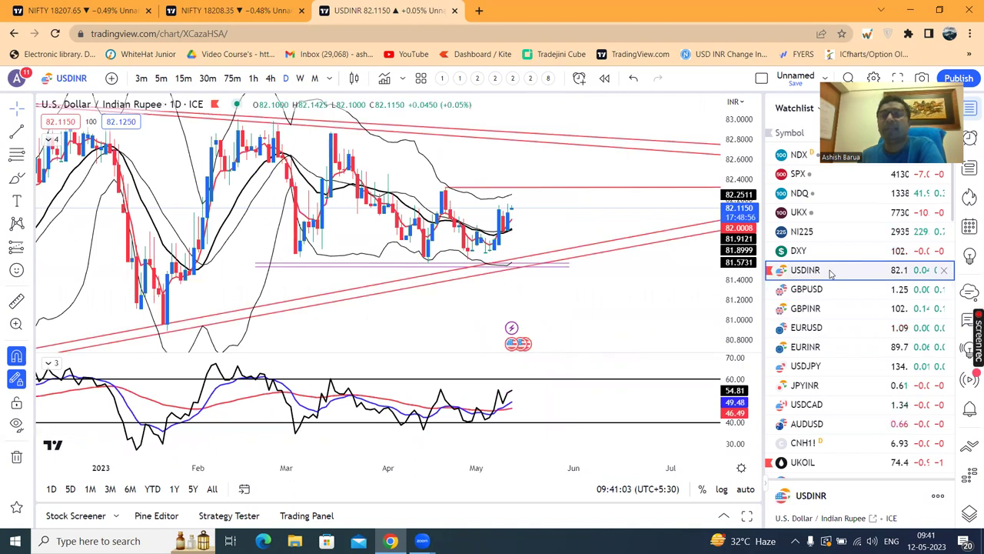
# Select the purple support line, then compress and zoom out USD/INR to show the triangle since September
pyautogui.click(495, 265)
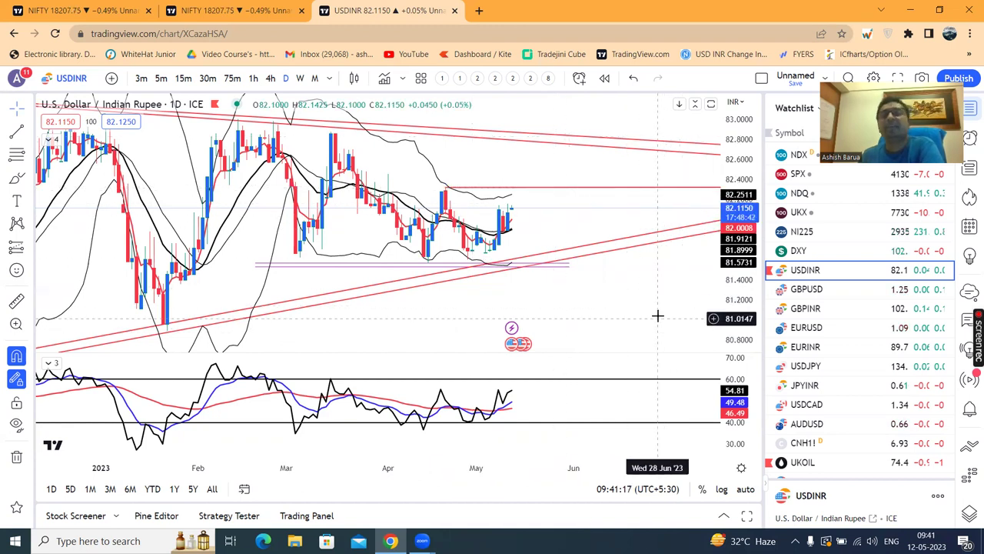
pyautogui.scroll(-1, 657, 316)
pyautogui.moveTo(735, 241); pyautogui.dragTo(651, 287)
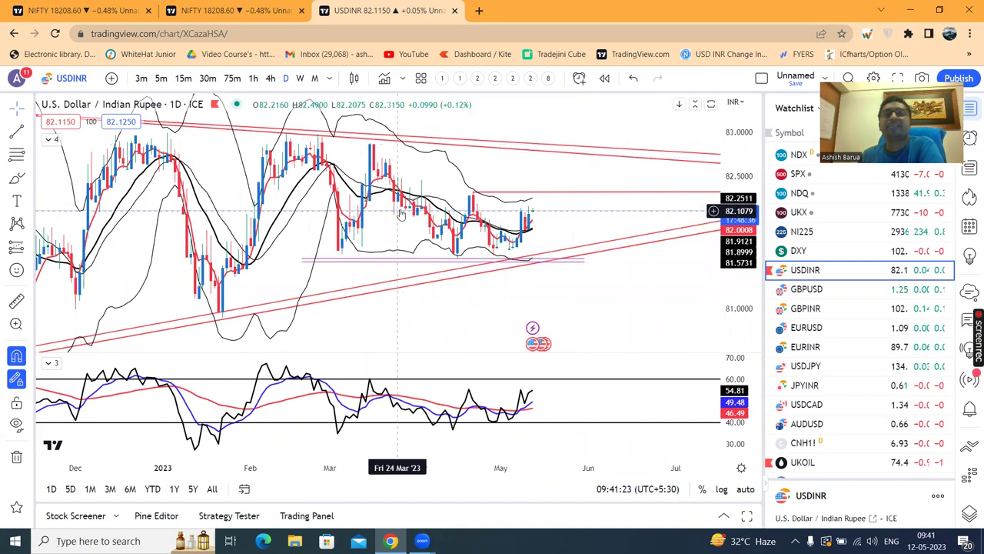
pyautogui.click(567, 259)
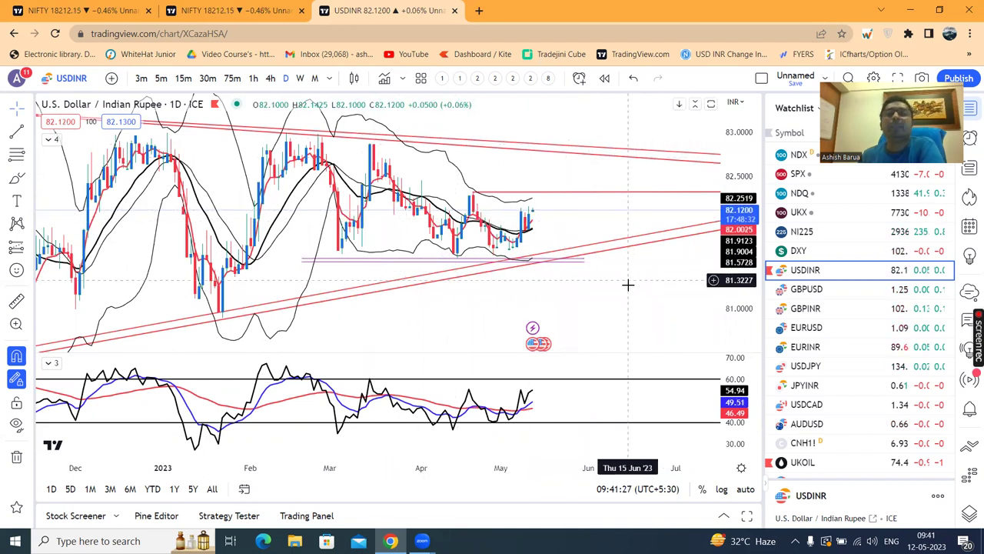
pyautogui.scroll(-1, 628, 285)
pyautogui.scroll(-2, 567, 317)
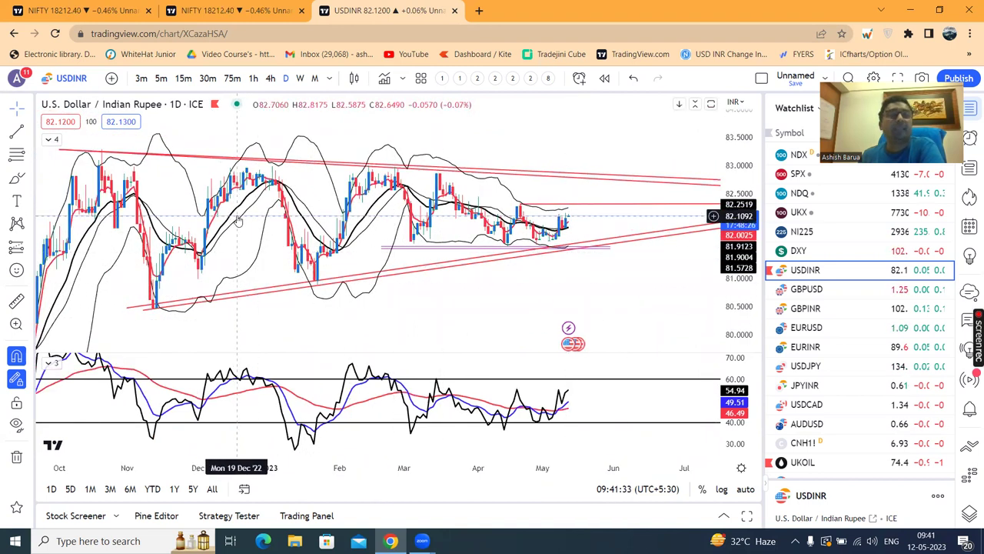
pyautogui.scroll(-1, 222, 212)
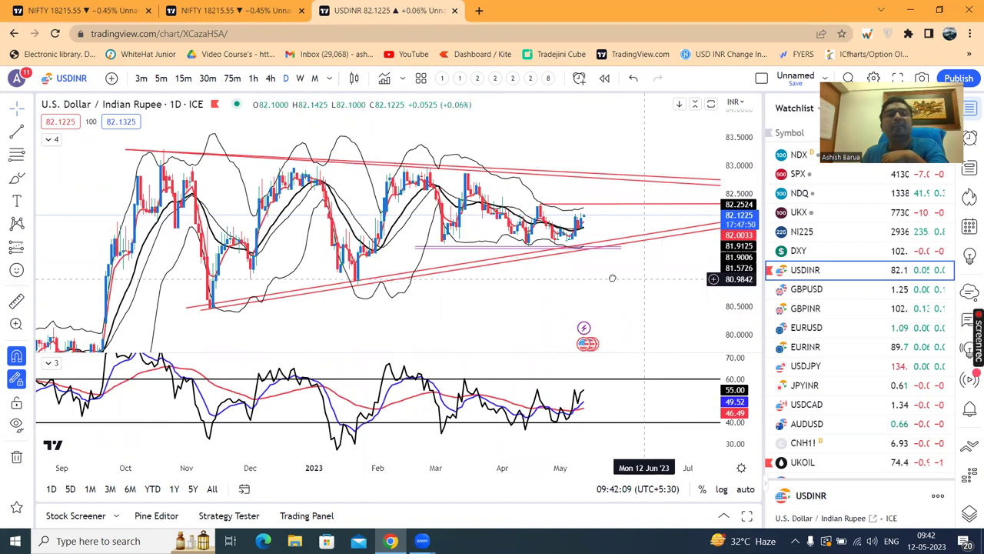
# Pan USD/INR to leave room on the right, then switch to GBP/USD
pyautogui.moveTo(608, 277); pyautogui.dragTo(587, 279)
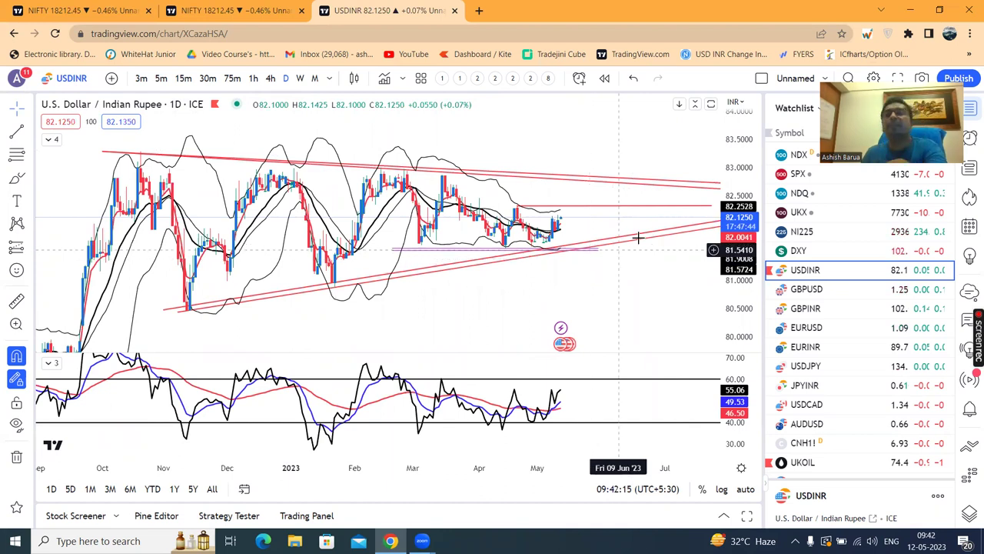
pyautogui.moveTo(611, 278); pyautogui.dragTo(554, 281)
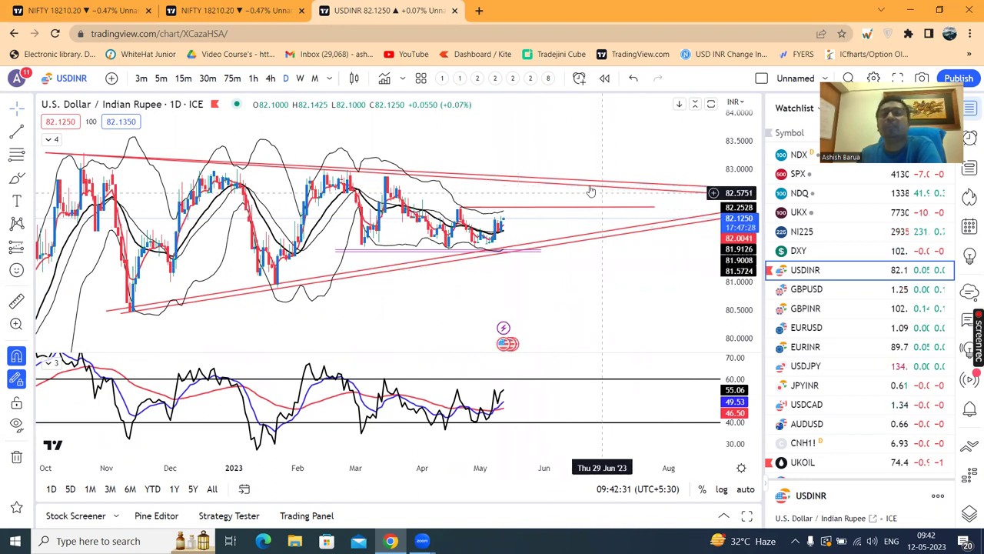
pyautogui.scroll(-1, 586, 166)
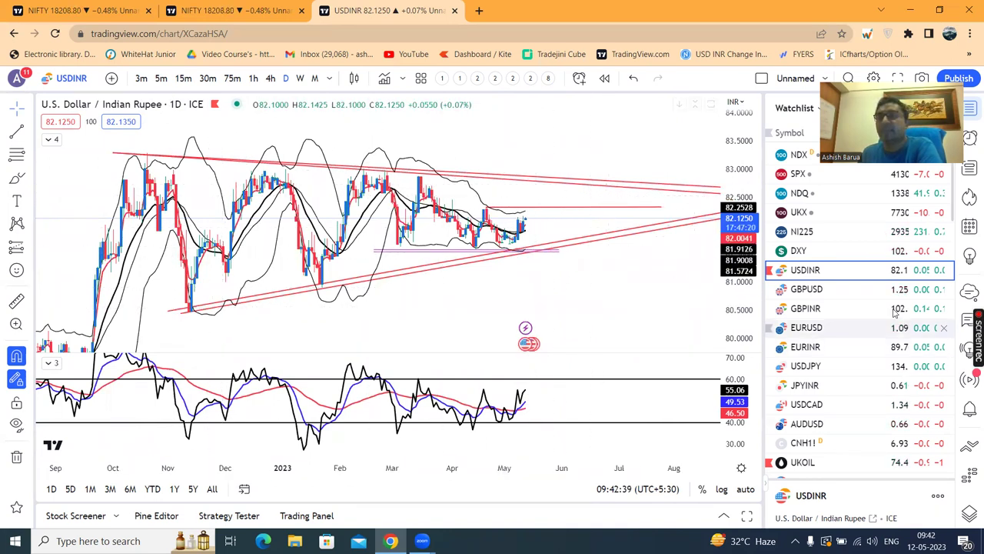
pyautogui.click(838, 290)
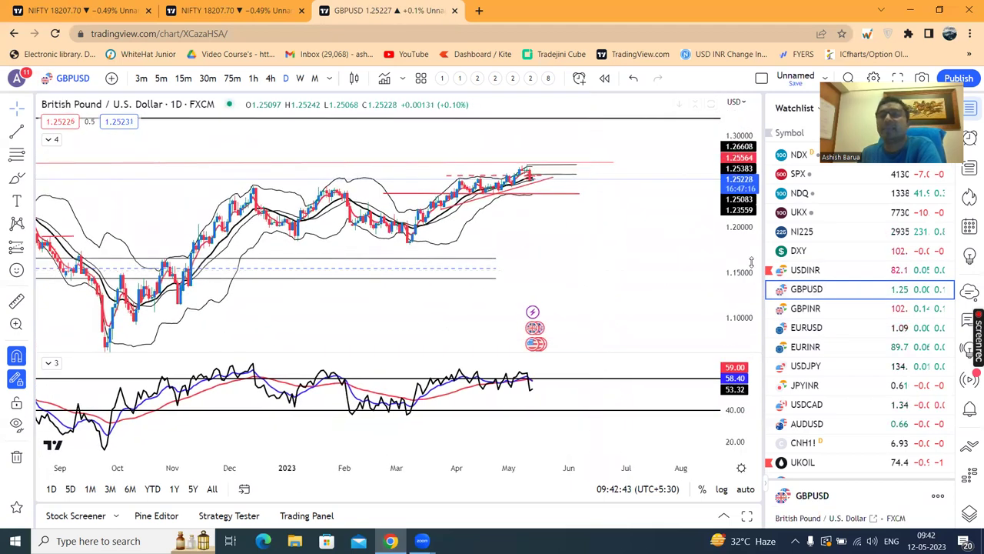
# Zoom GBP/USD in on 2023 and stretch the price scale around the rally near 1.266
pyautogui.scroll(3, 549, 254)
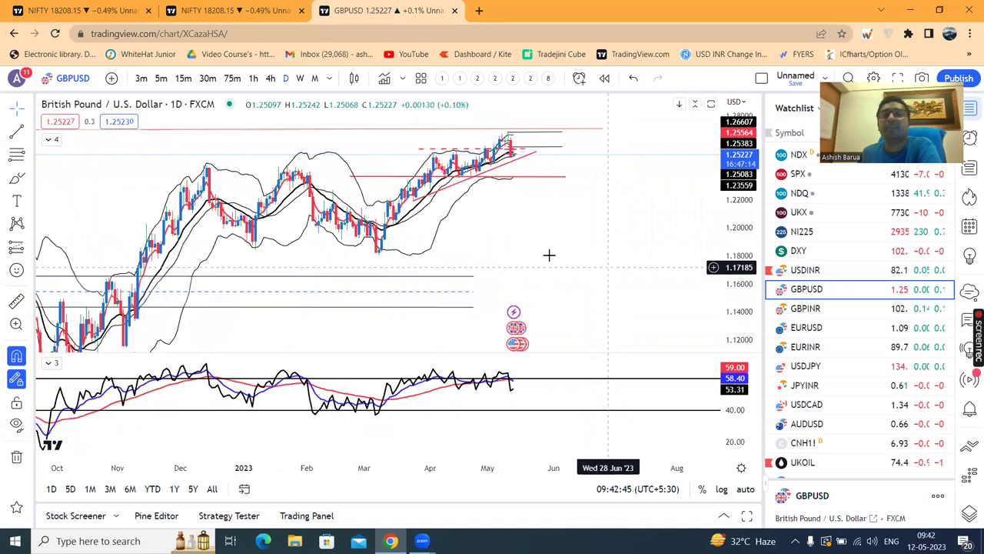
pyautogui.scroll(2, 639, 265)
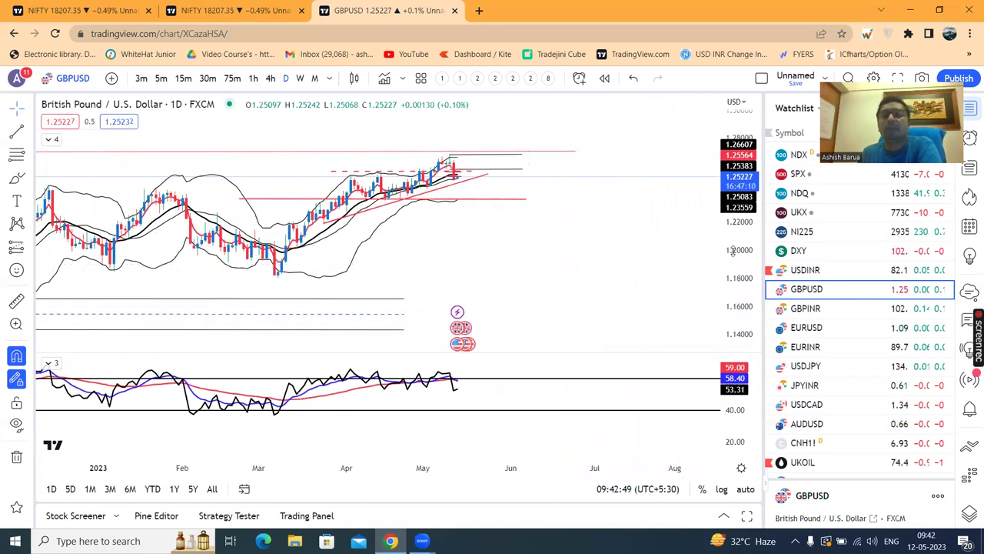
pyautogui.moveTo(732, 250); pyautogui.dragTo(734, 210)
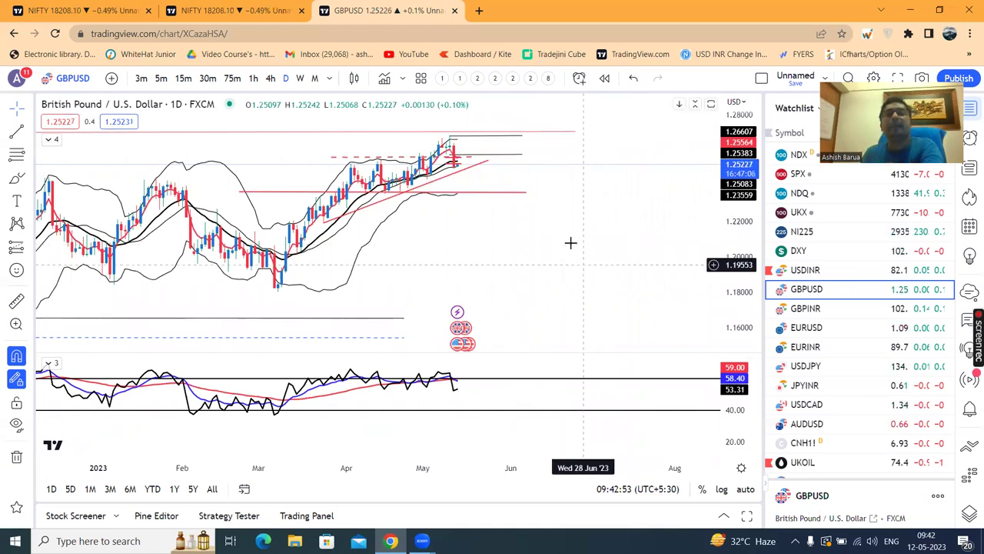
pyautogui.moveTo(568, 242); pyautogui.dragTo(580, 256)
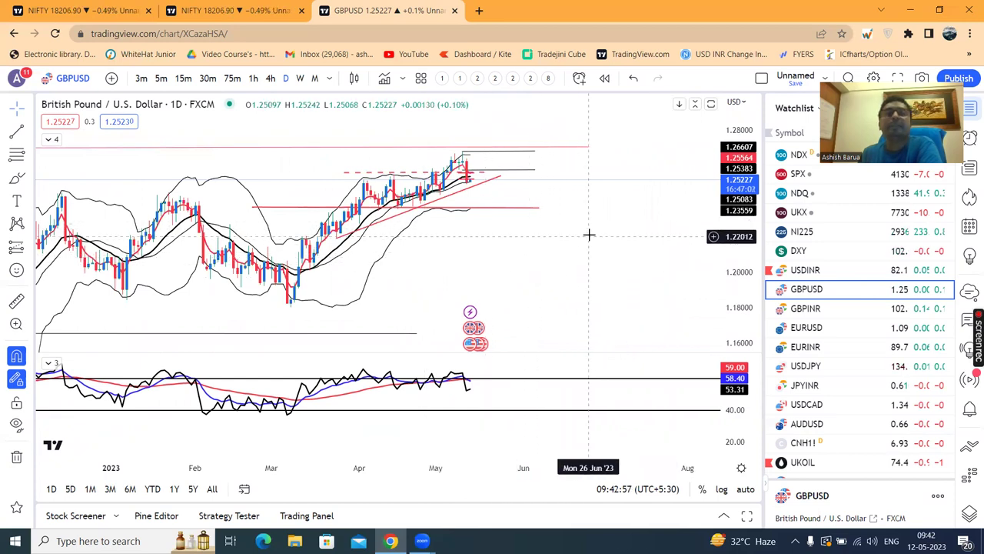
pyautogui.scroll(1, 593, 238)
pyautogui.hscroll(-3, 599, 242)
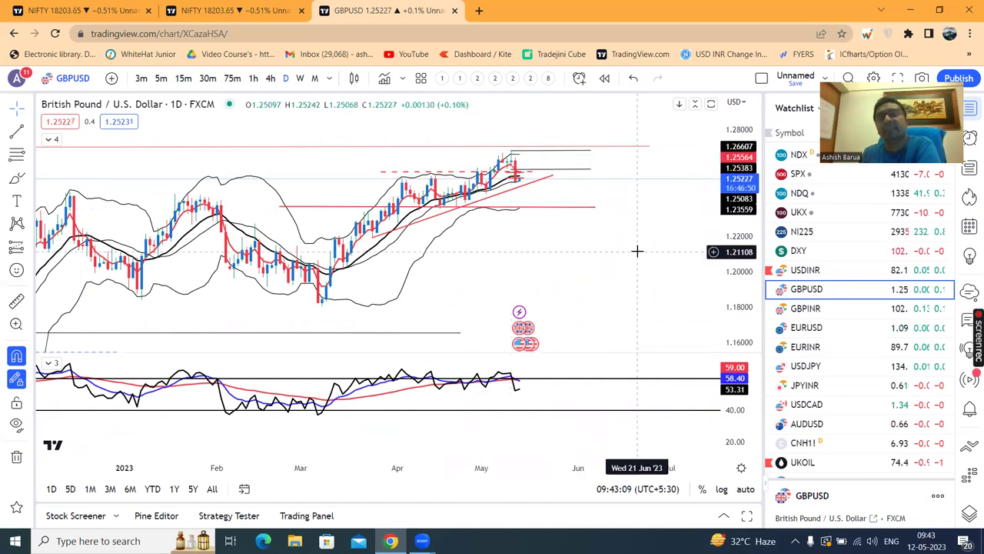
# Pan and zoom GBP/INR to review its levels and arrow, deselect the black line, then open EUR/USD
pyautogui.click(800, 309)
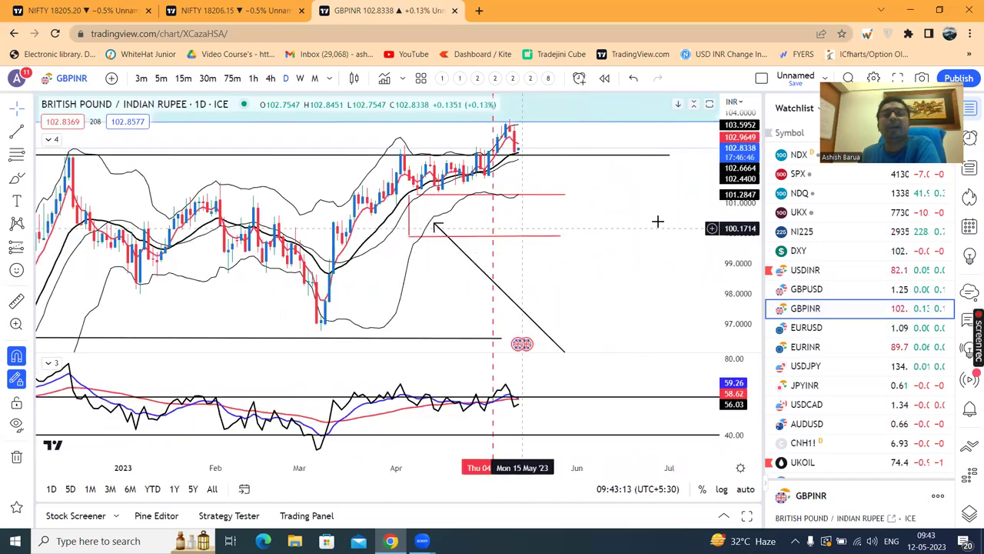
pyautogui.moveTo(651, 268); pyautogui.dragTo(617, 261)
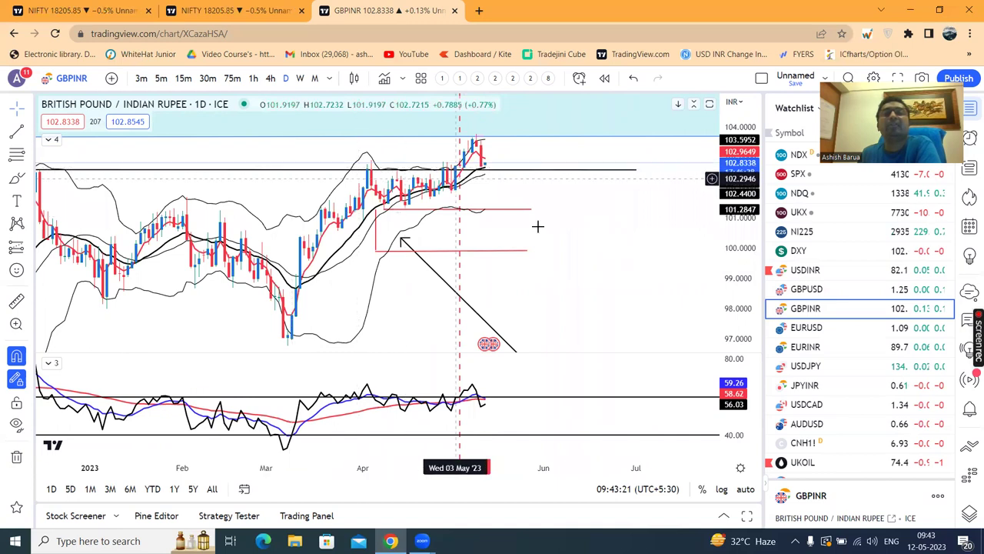
pyautogui.scroll(-1, 614, 260)
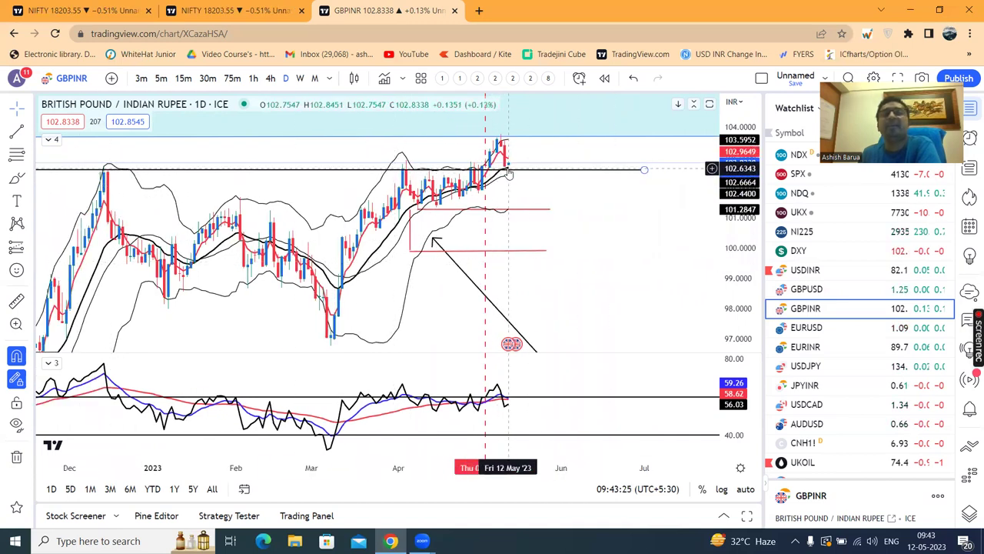
pyautogui.hscroll(-2, 589, 208)
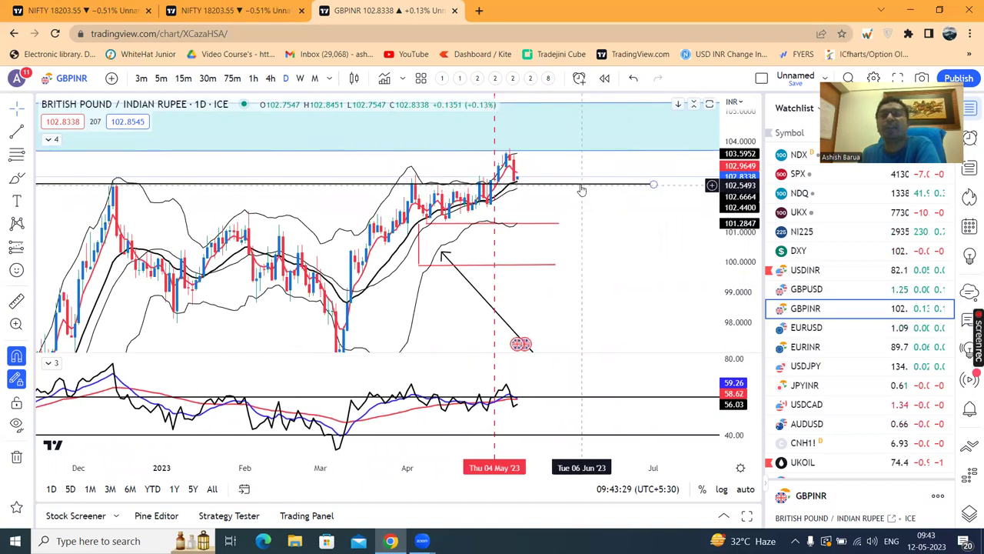
pyautogui.click(581, 190)
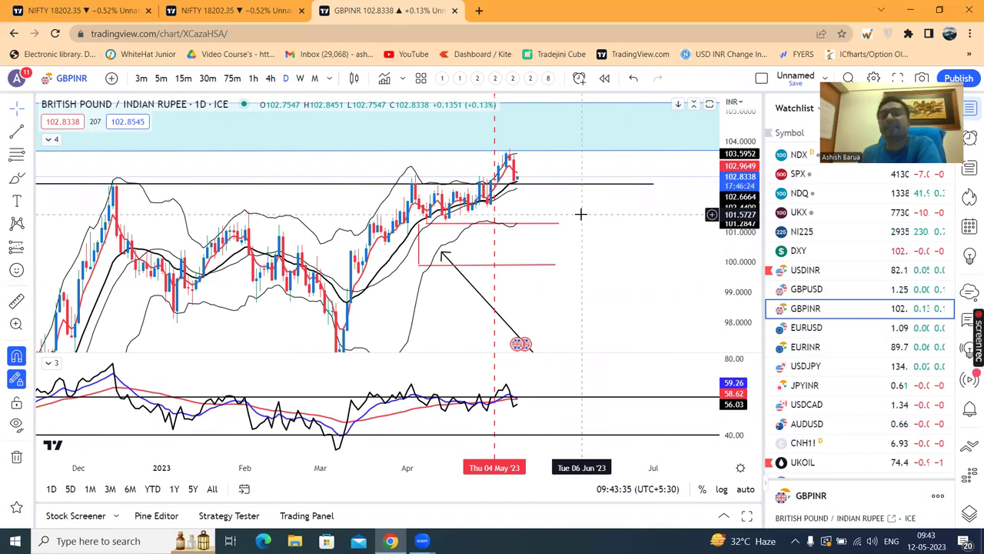
pyautogui.scroll(2, 638, 273)
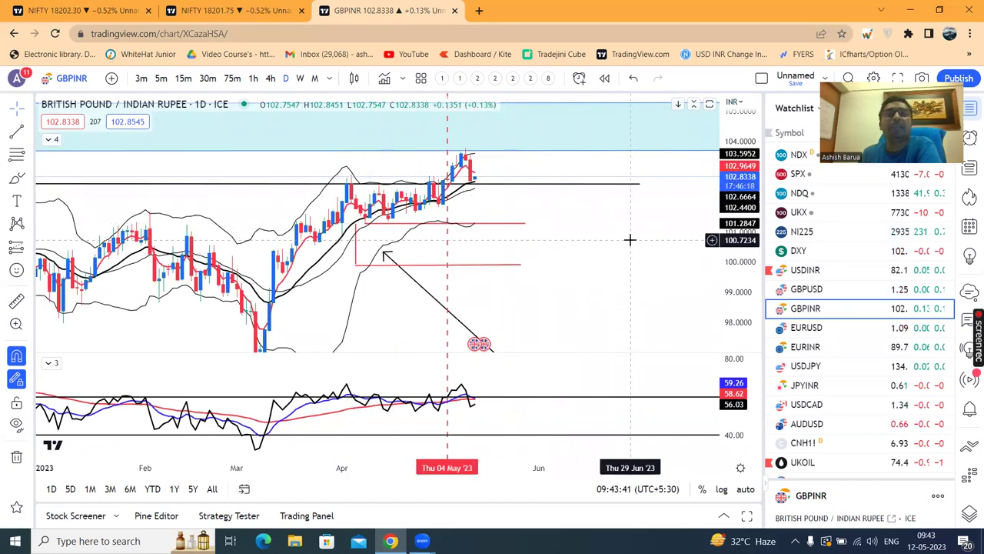
pyautogui.click(820, 331)
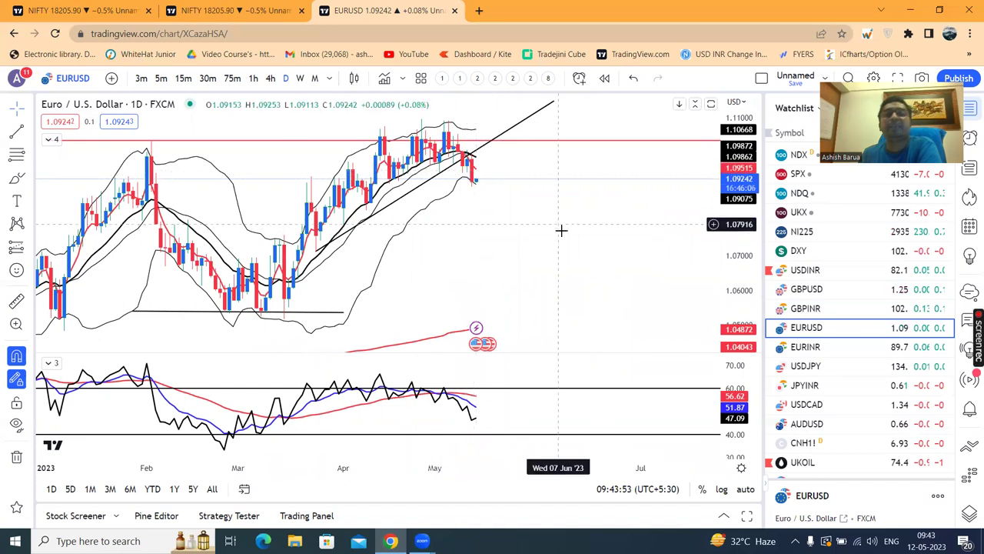
pyautogui.scroll(-3, 646, 250)
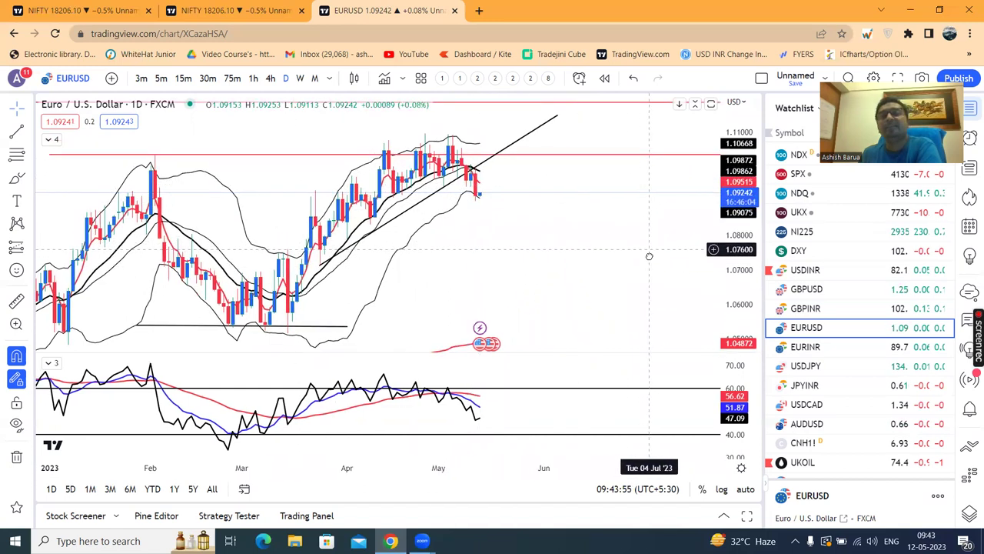
pyautogui.scroll(3, 648, 255)
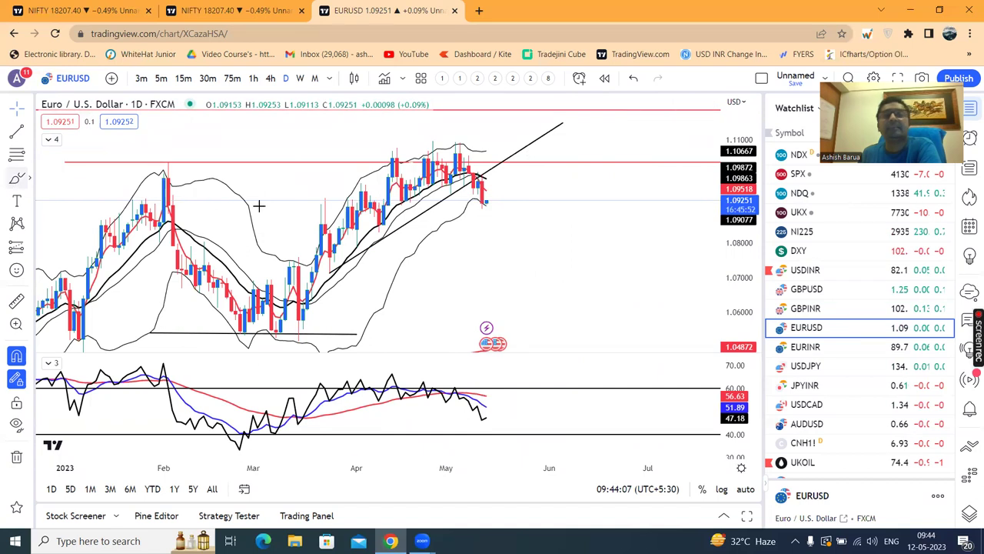
# Brush a red path curving down from the last EUR/USD candle, deselect it, then open EUR/INR
pyautogui.click(486, 182)
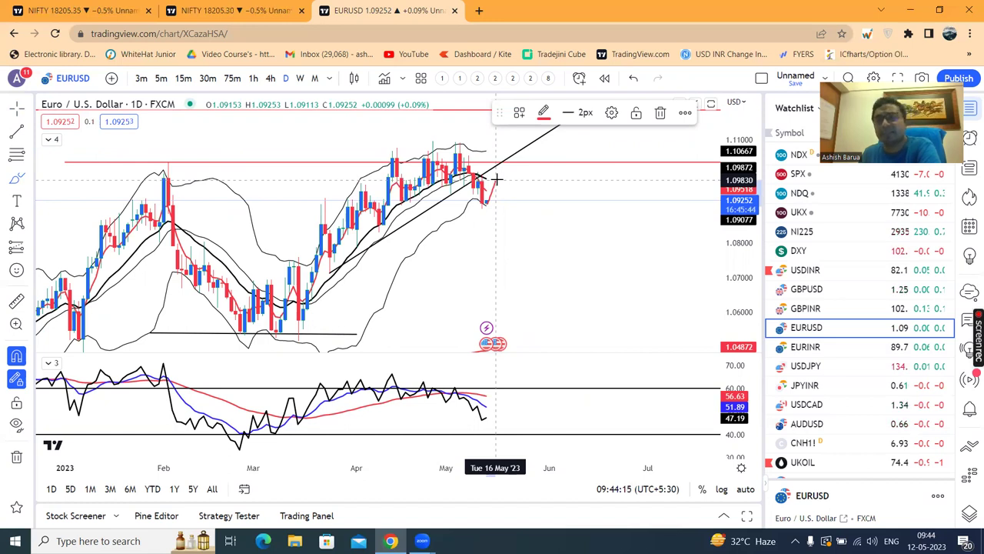
pyautogui.moveTo(496, 179); pyautogui.dragTo(516, 238)
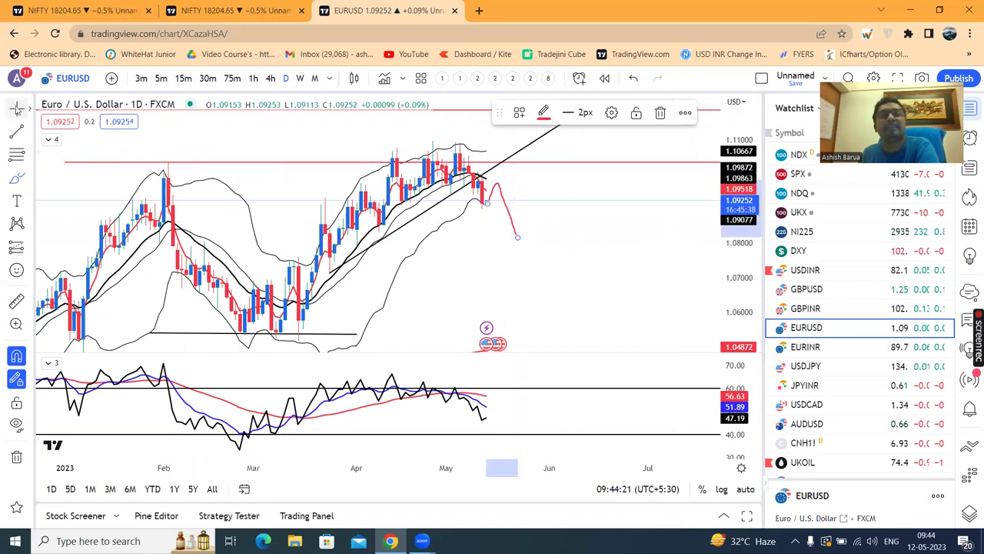
pyautogui.click(570, 287)
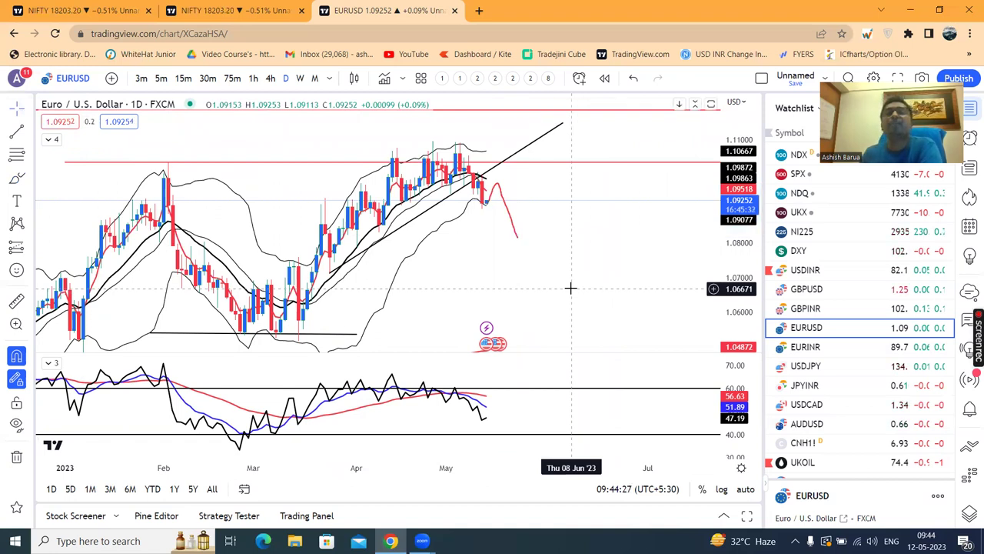
pyautogui.click(808, 346)
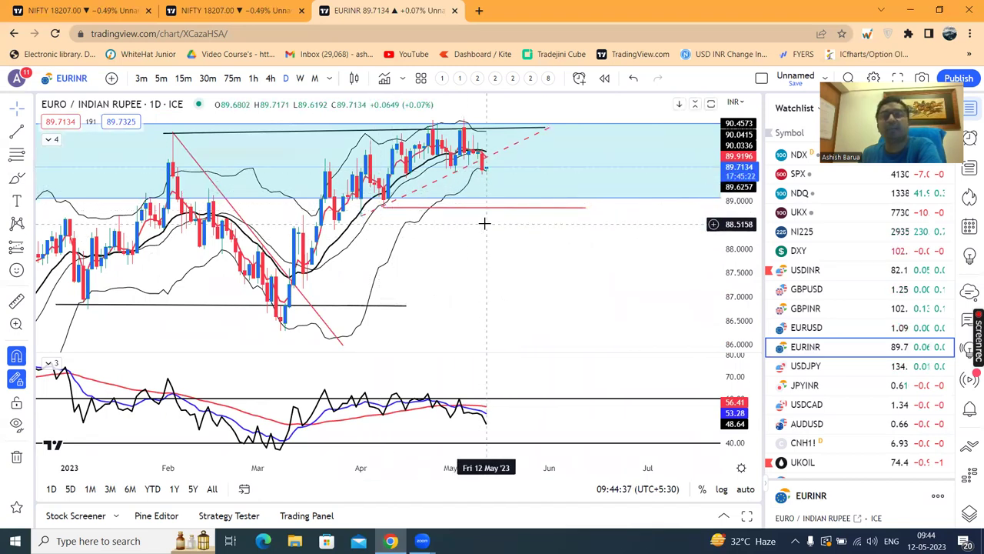
# Open the USD/JPY daily chart near 134.55 and zoom in and back out
pyautogui.click(805, 366)
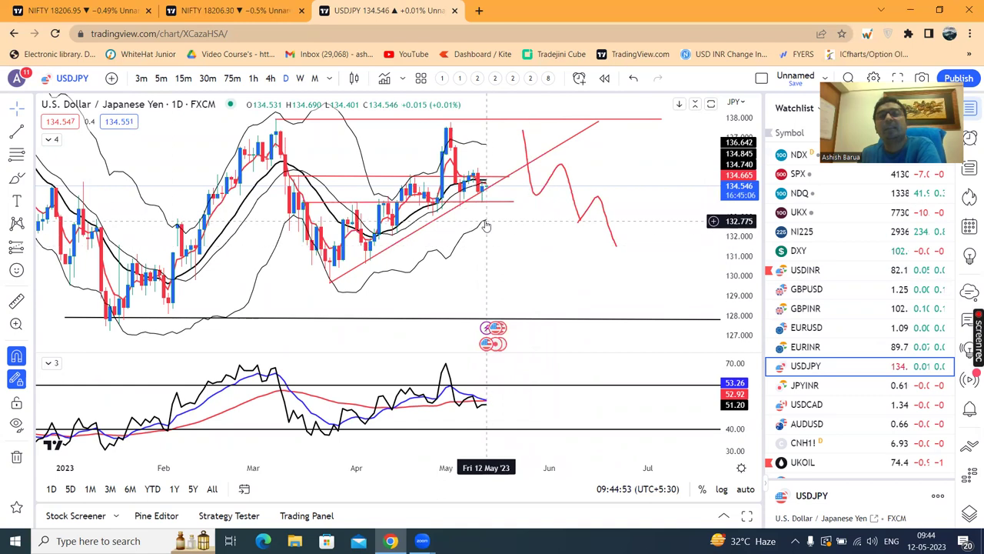
pyautogui.scroll(1, 516, 253)
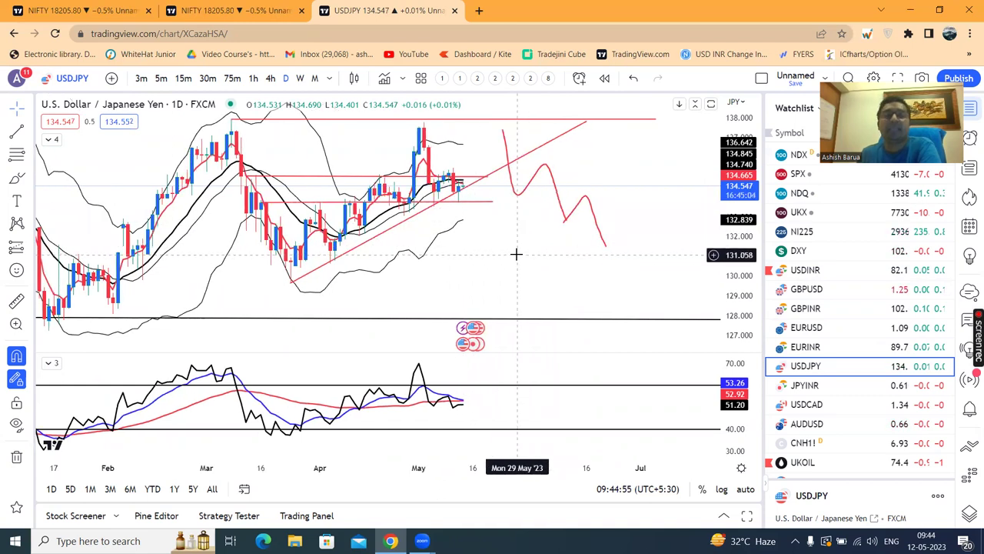
pyautogui.scroll(-1, 518, 253)
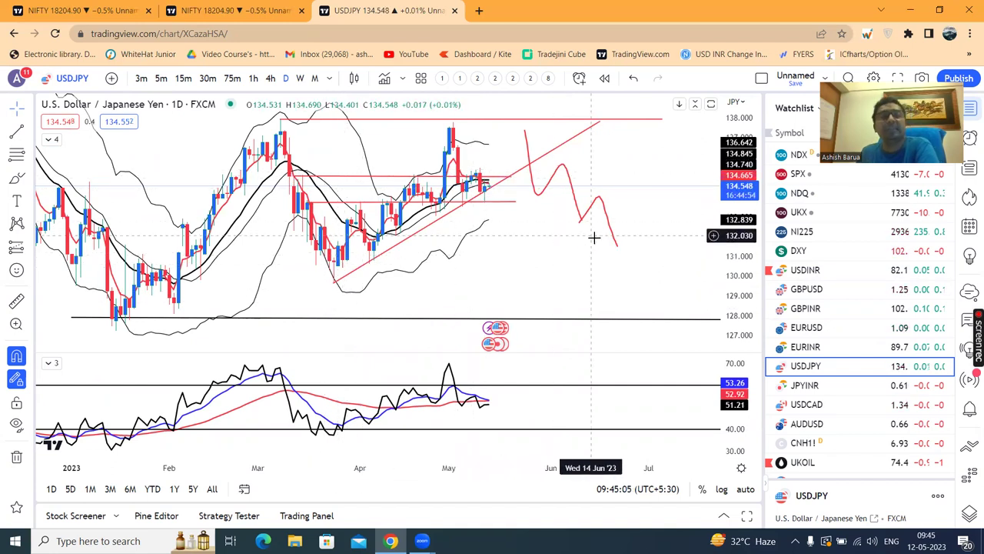
# On JPY/INR, draw a short red horizontal level near 0.6131 above the latest candles, then open USD/CAD
pyautogui.click(816, 391)
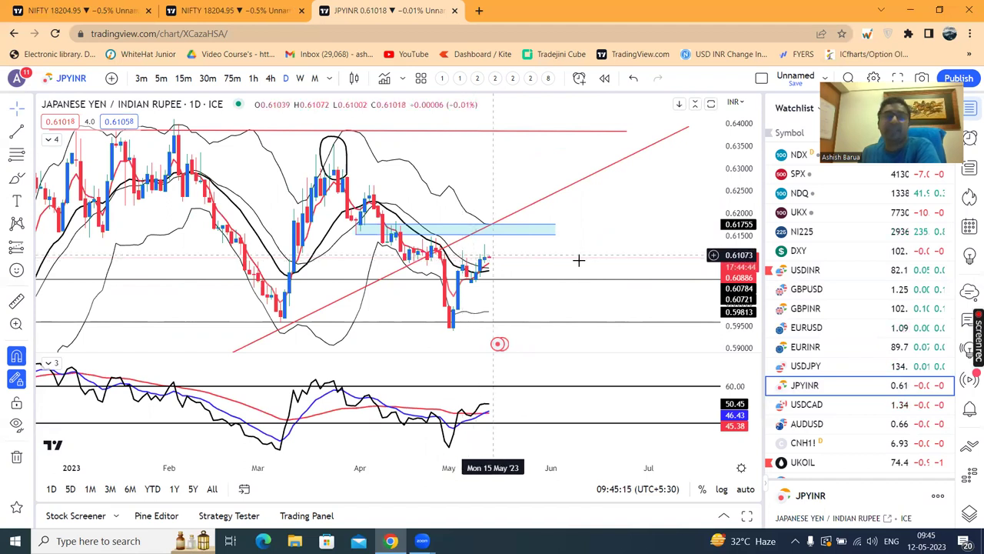
pyautogui.scroll(1, 623, 263)
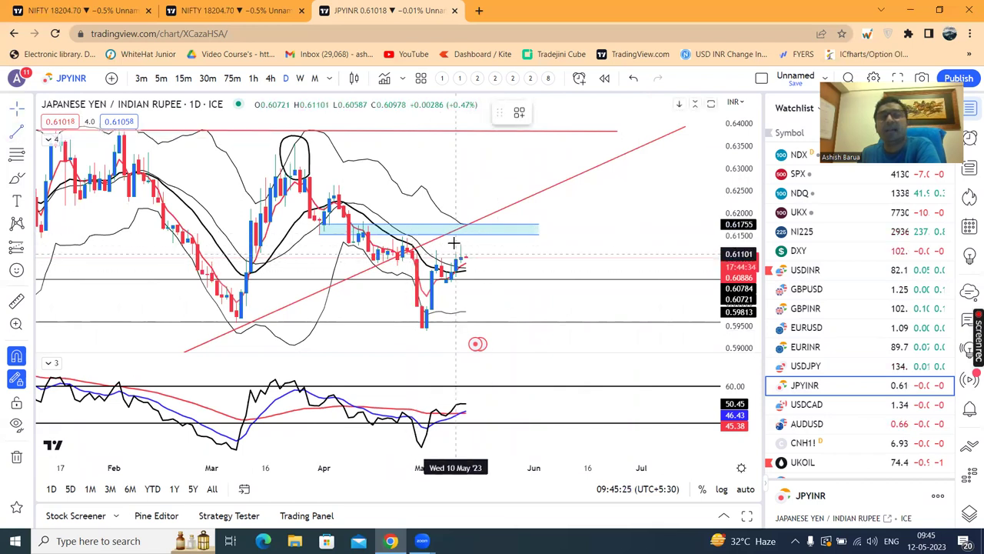
pyautogui.click(461, 243)
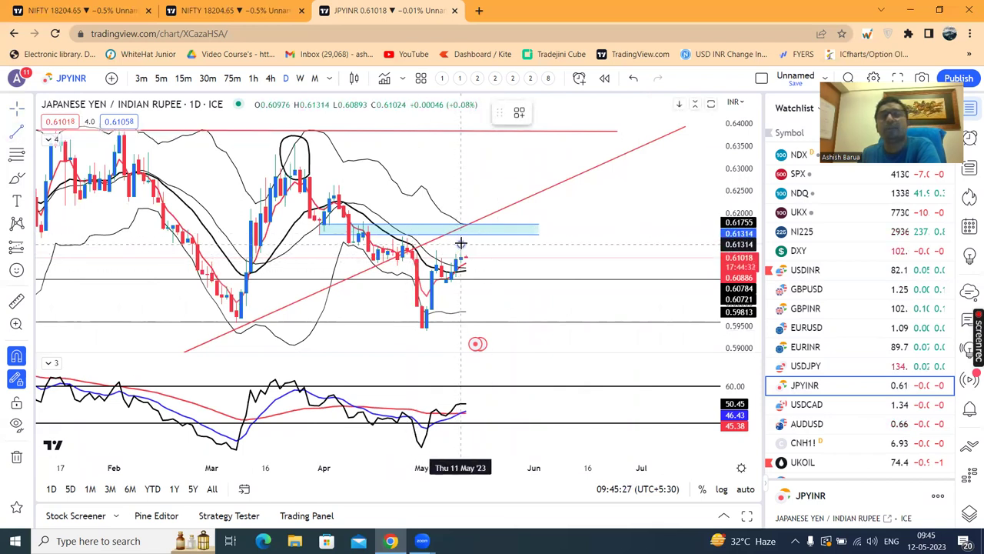
pyautogui.click(538, 243)
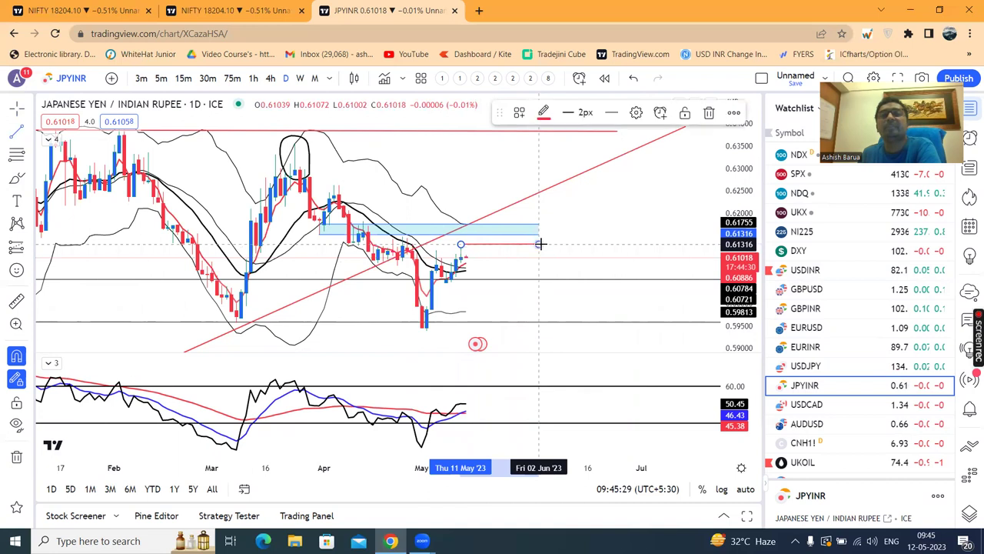
pyautogui.click(16, 109)
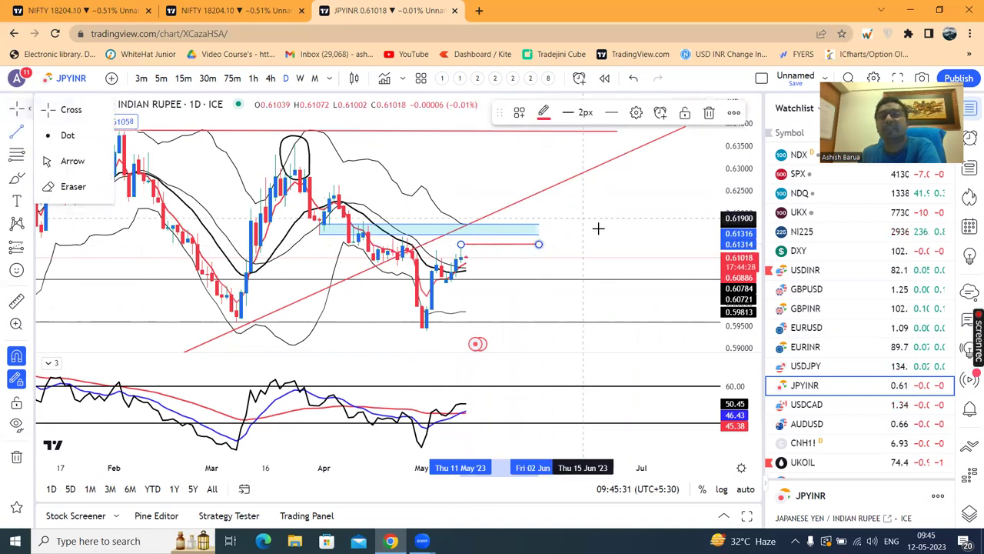
pyautogui.click(602, 233)
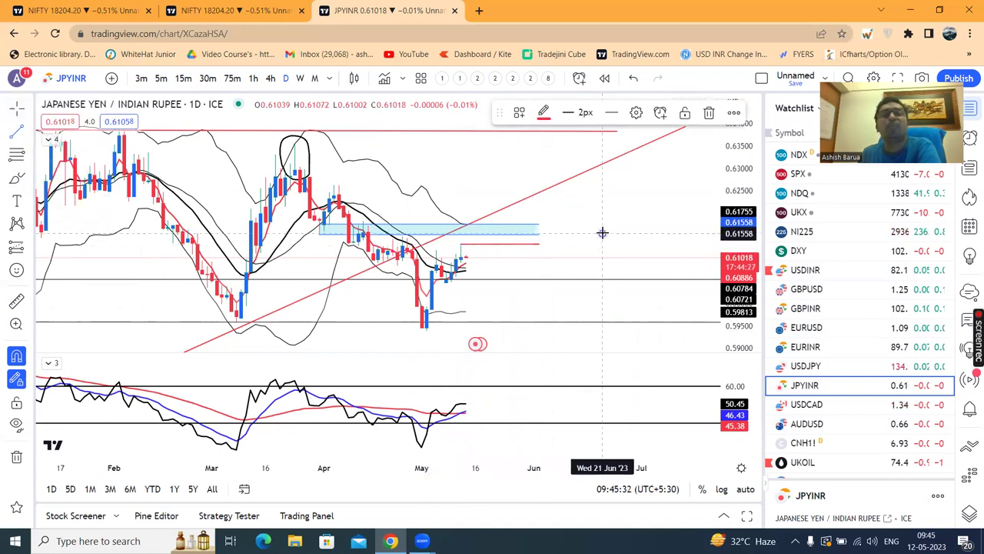
pyautogui.click(828, 405)
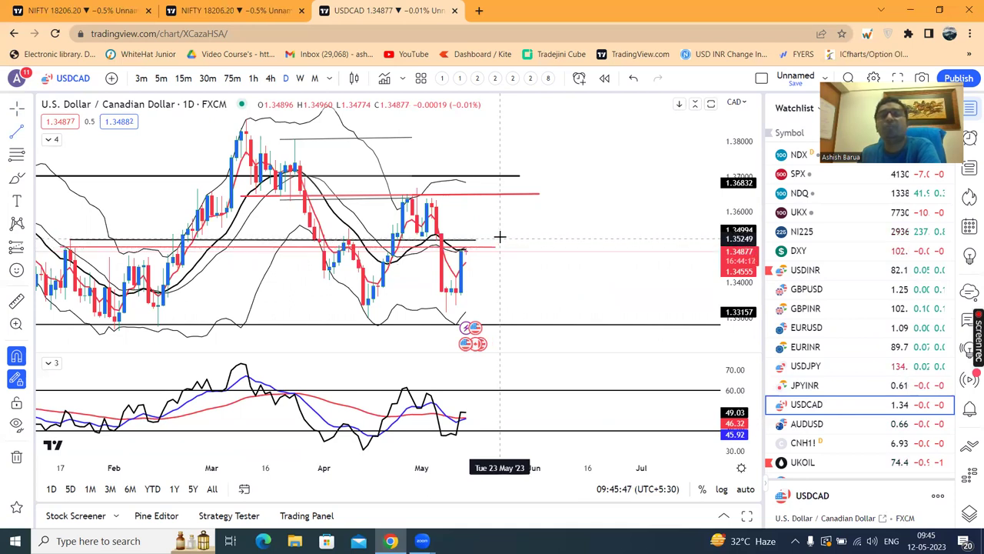
# Zoom USD/CAD and compress its price scale to span roughly 1.32 to 1.39
pyautogui.scroll(2, 608, 269)
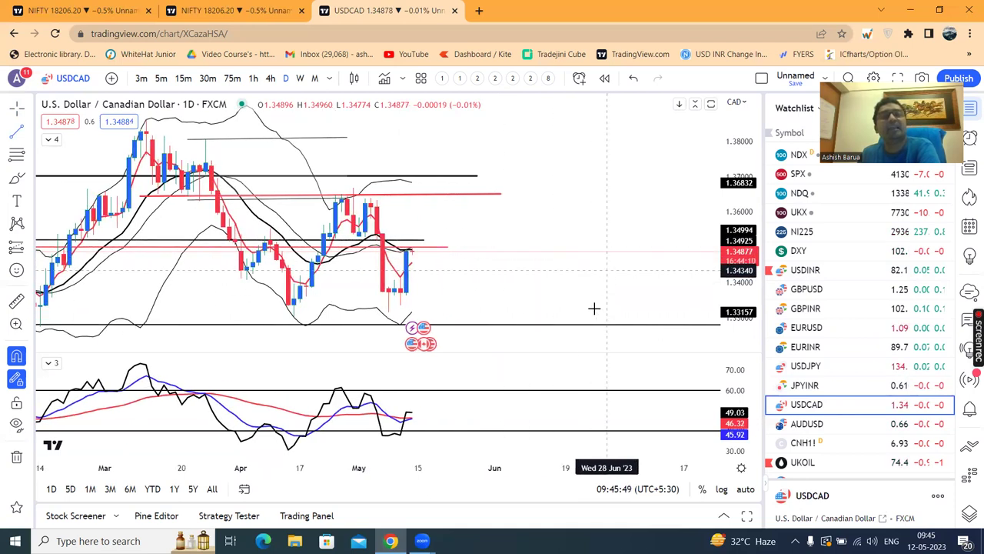
pyautogui.scroll(-1, 584, 306)
pyautogui.scroll(1, 584, 307)
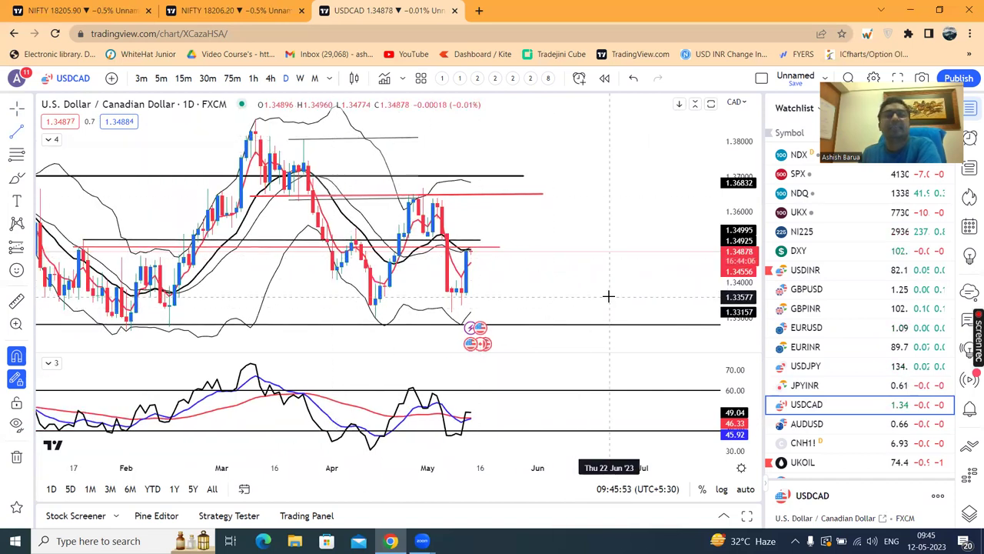
pyautogui.scroll(-1, 608, 296)
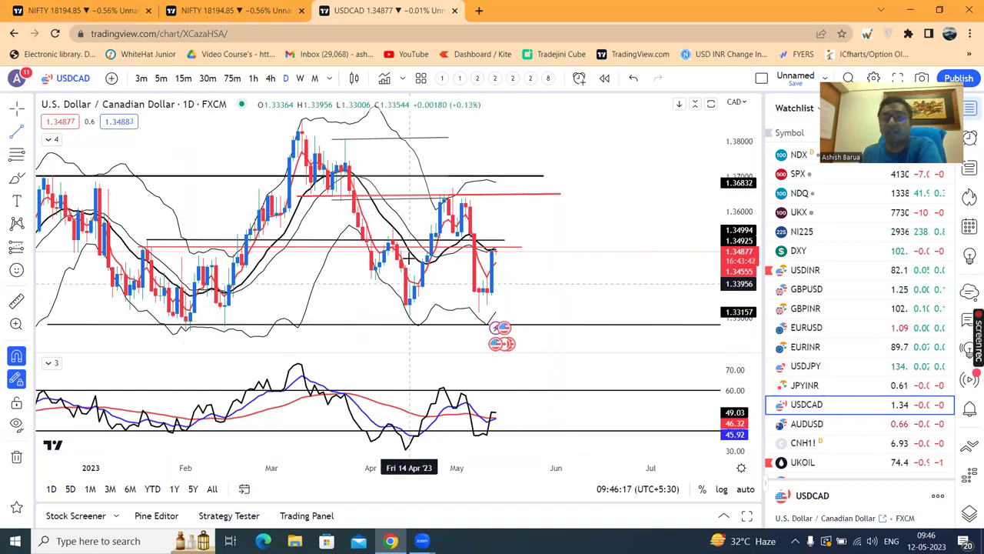
pyautogui.moveTo(737, 188); pyautogui.dragTo(738, 222)
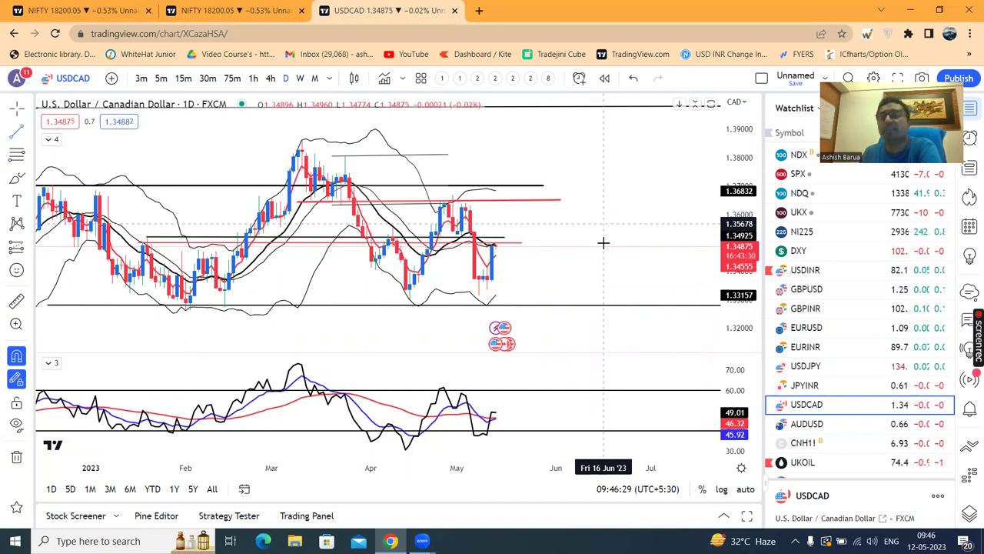
# Inspect AUD/USD's range box and red dashed vertical line, then open CNH1! offshore yuan futures
pyautogui.click(826, 425)
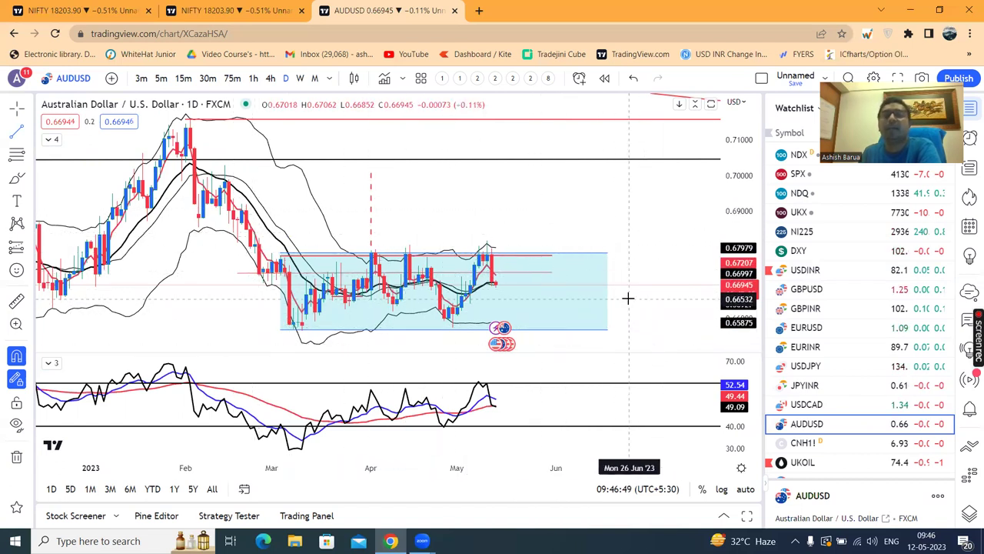
pyautogui.click(372, 206)
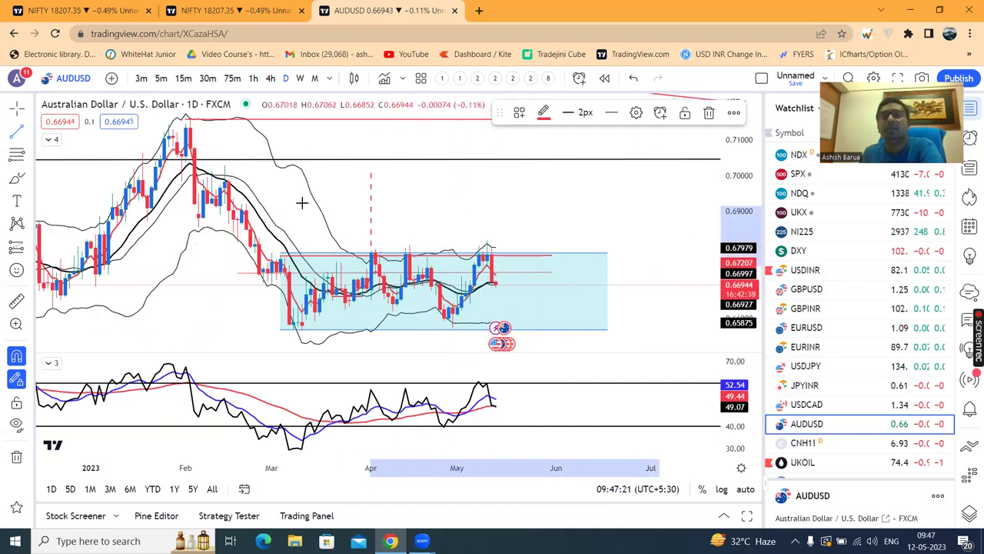
pyautogui.click(884, 438)
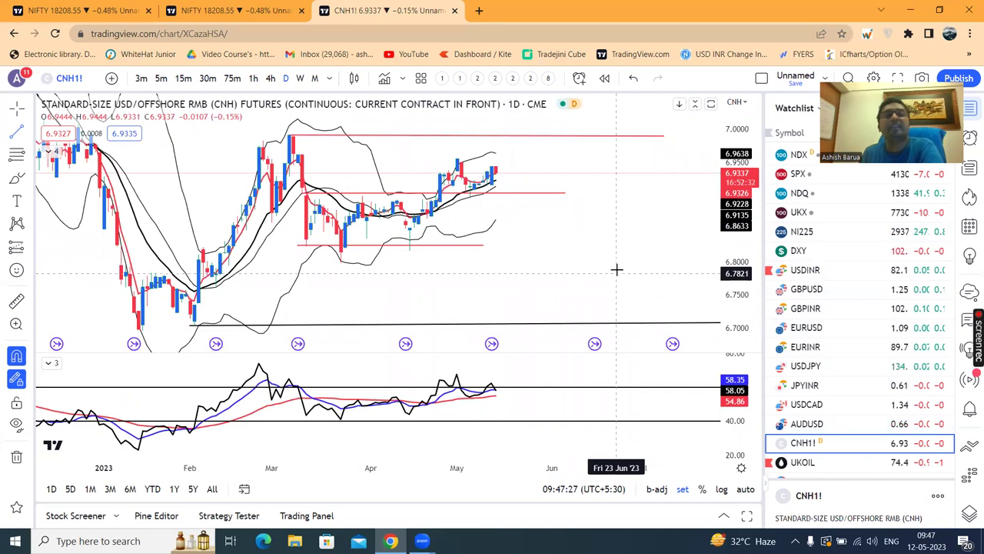
# Open Brent crude (UKOIL), then discard two trial brush strokes, keeping its projected path toward 72
pyautogui.scroll(1, 611, 266)
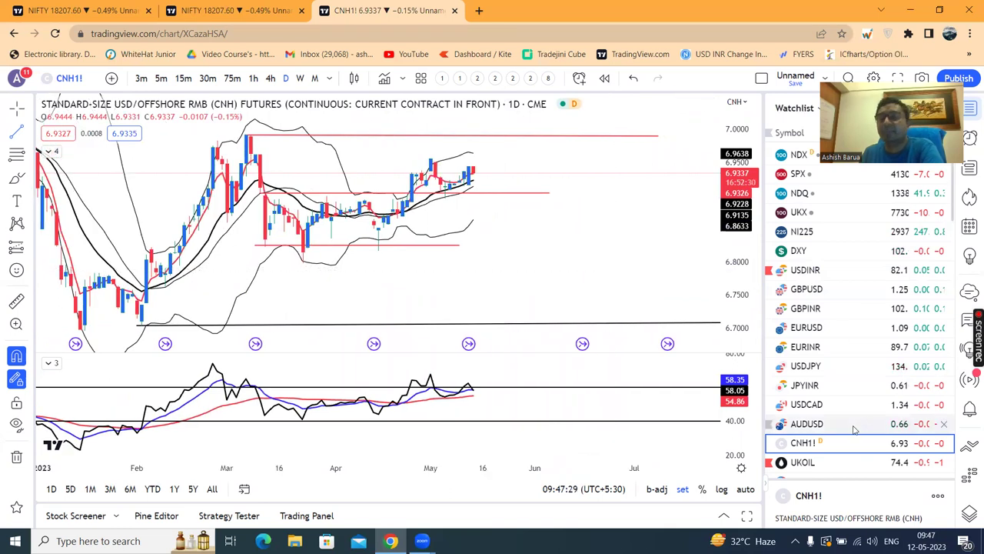
pyautogui.scroll(-2, 853, 429)
pyautogui.click(819, 398)
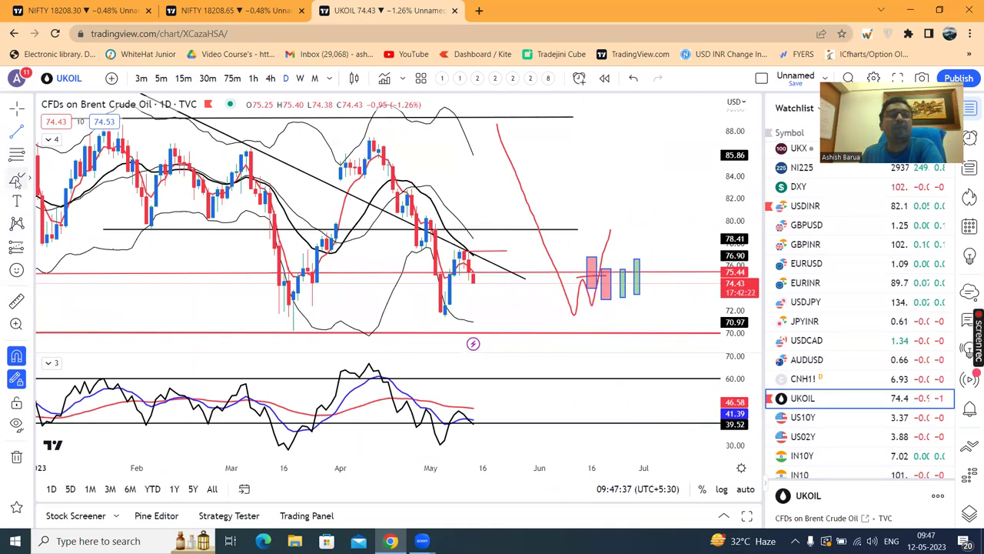
pyautogui.moveTo(376, 142)
pyautogui.mouseDown()
pyautogui.moveTo(440, 322)
pyautogui.moveTo(443, 310)
pyautogui.mouseUp()
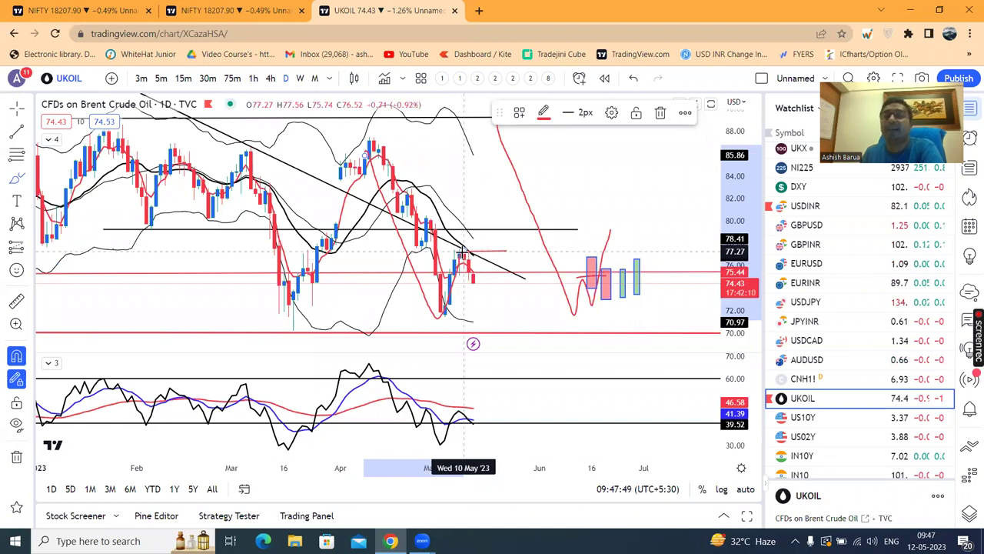
pyautogui.press('Escape')
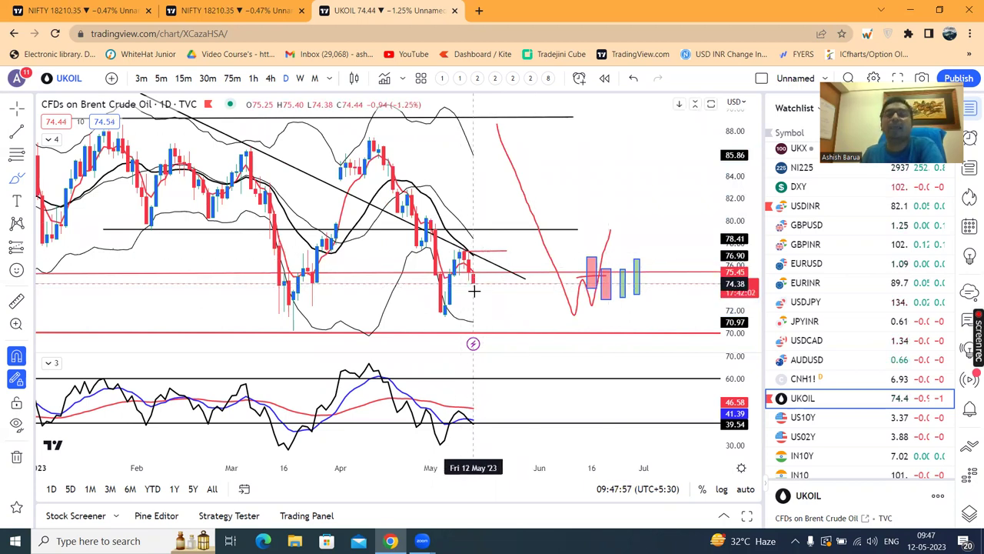
pyautogui.moveTo(473, 285); pyautogui.dragTo(511, 217)
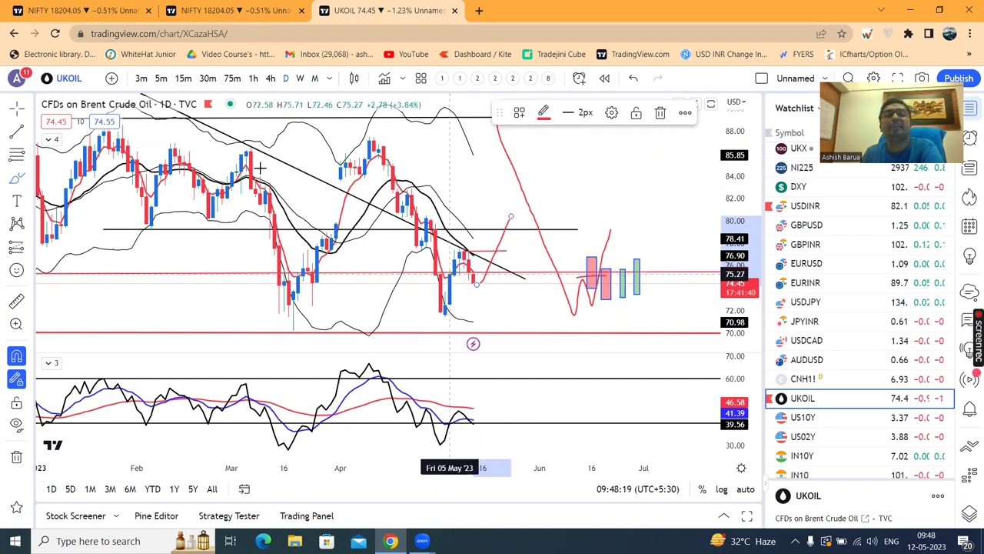
pyautogui.click(661, 114)
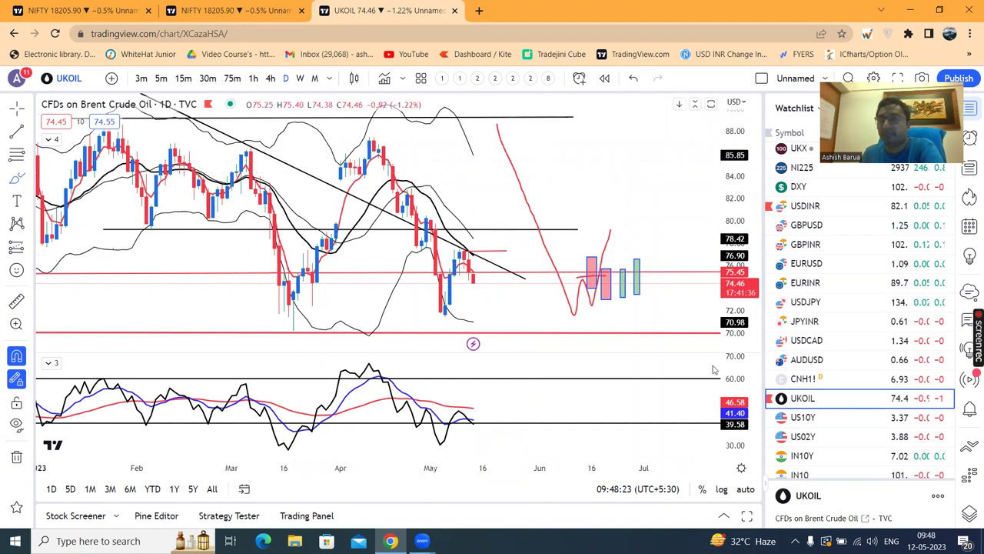
# View US10Y, sketch and undo a rising path, then show US02Y with a compressed price scale
pyautogui.click(813, 420)
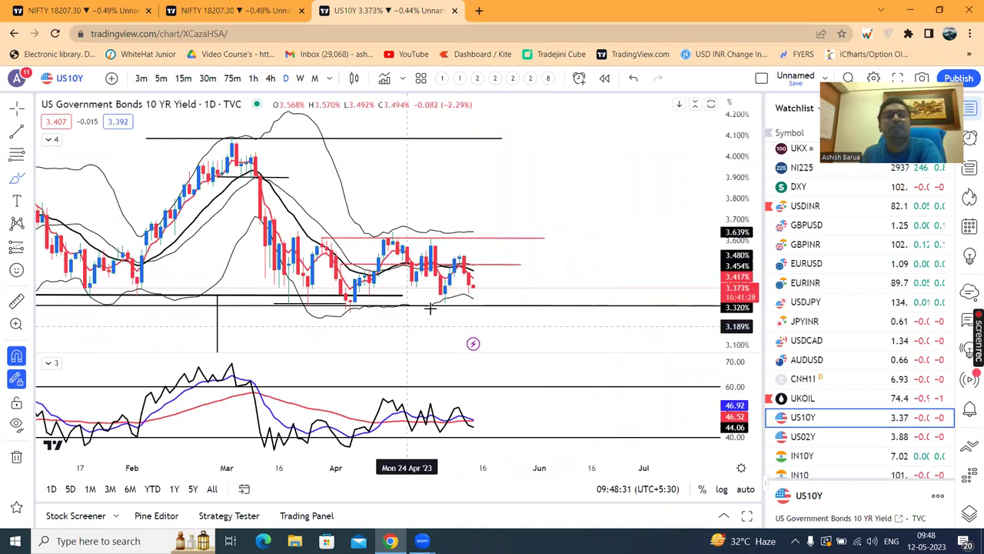
pyautogui.moveTo(577, 259); pyautogui.dragTo(699, 193)
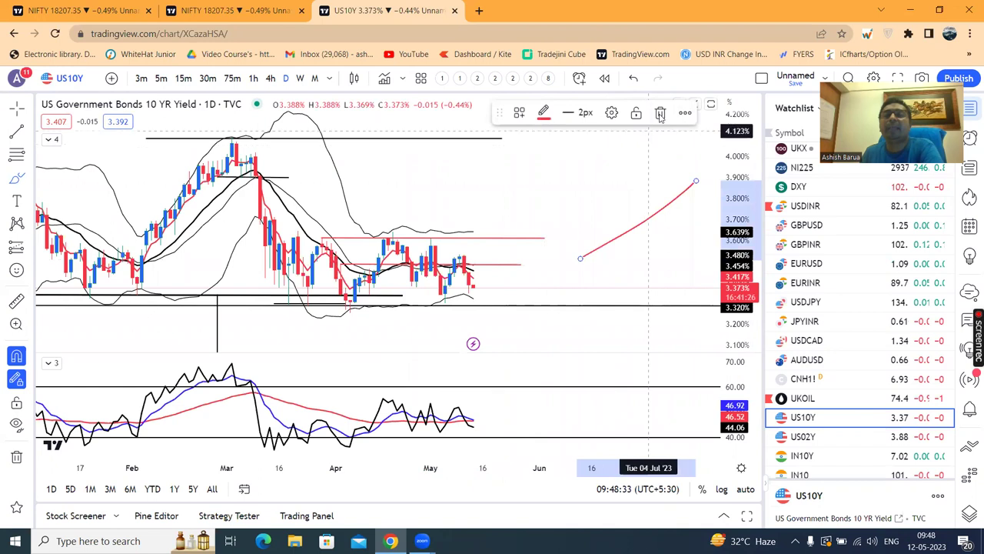
pyautogui.hotkey('ctrl', 'z')
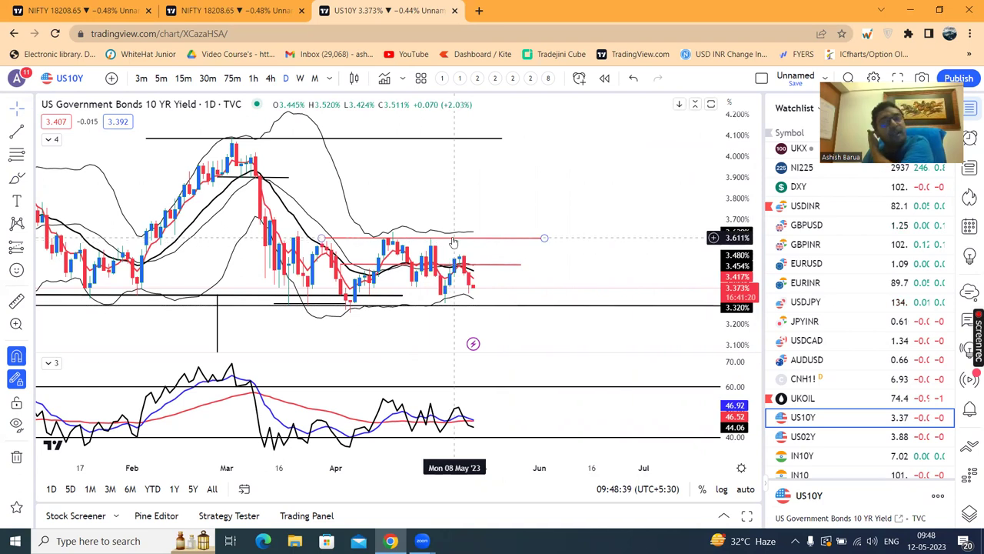
pyautogui.click(799, 437)
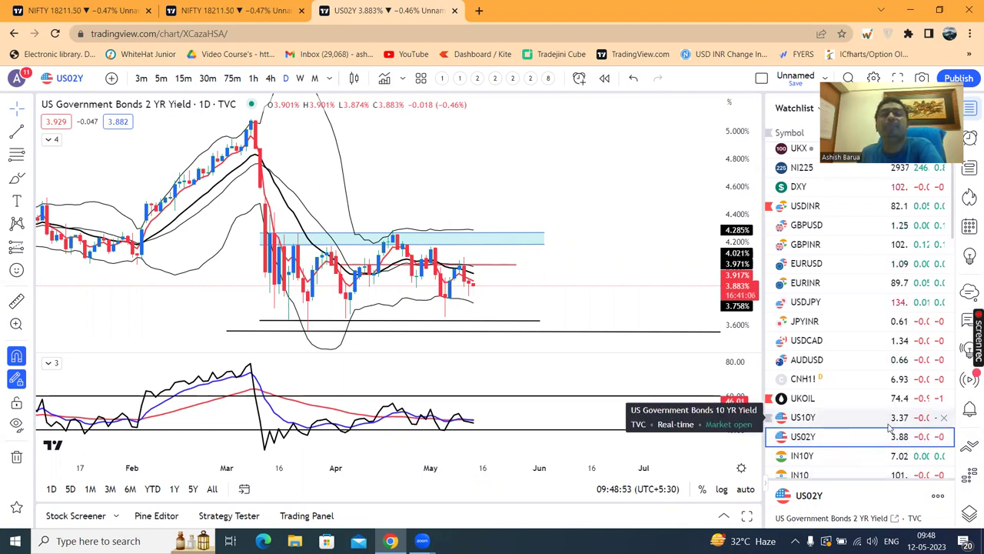
pyautogui.moveTo(751, 196); pyautogui.dragTo(750, 219)
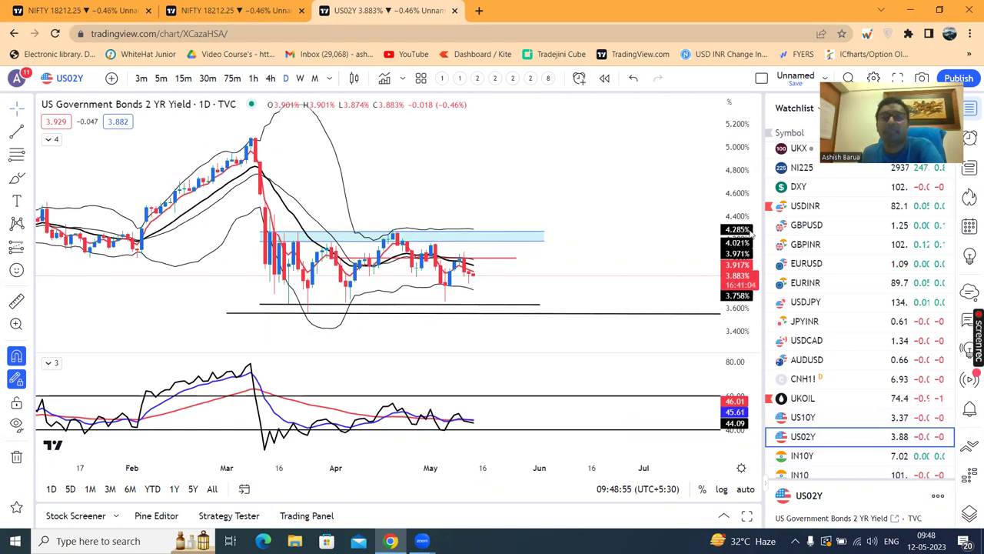